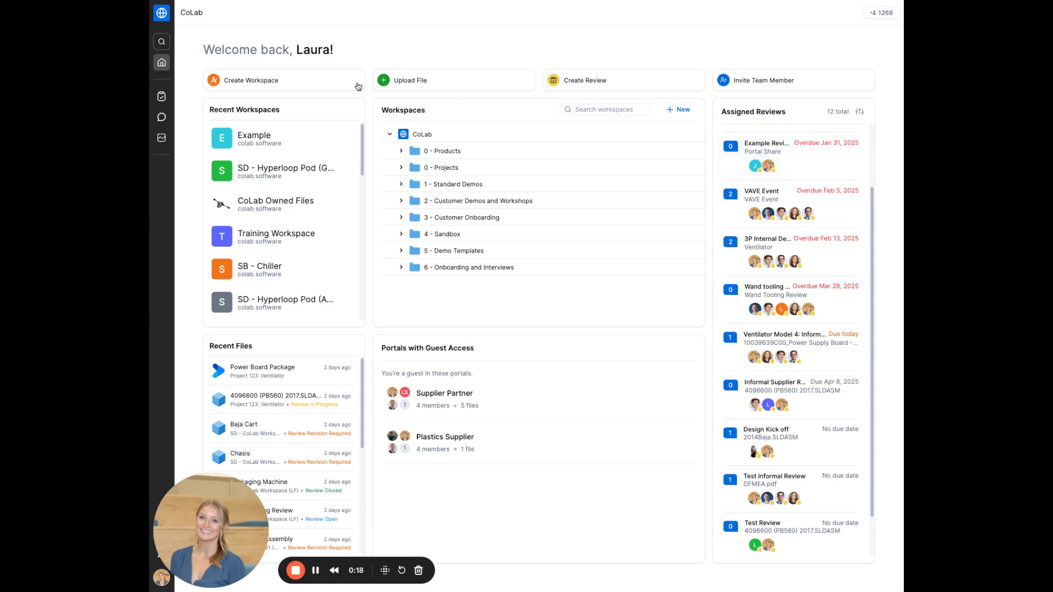
Step: Start a new workspace and name it 'Ventilator 123ABC Apr', correcting the mistyped 'Par' ending
click(263, 82)
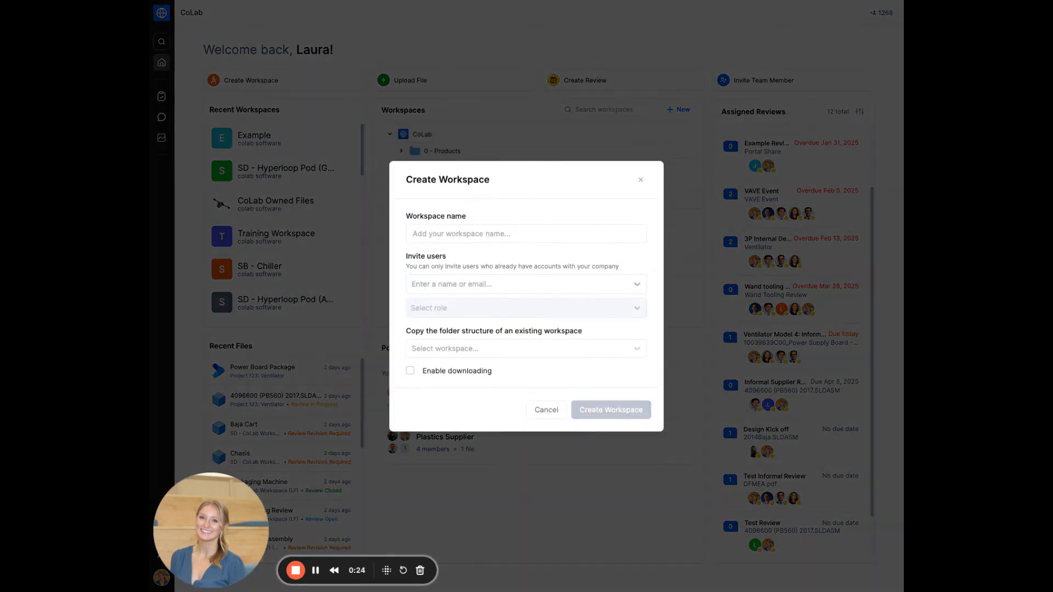
click(457, 232)
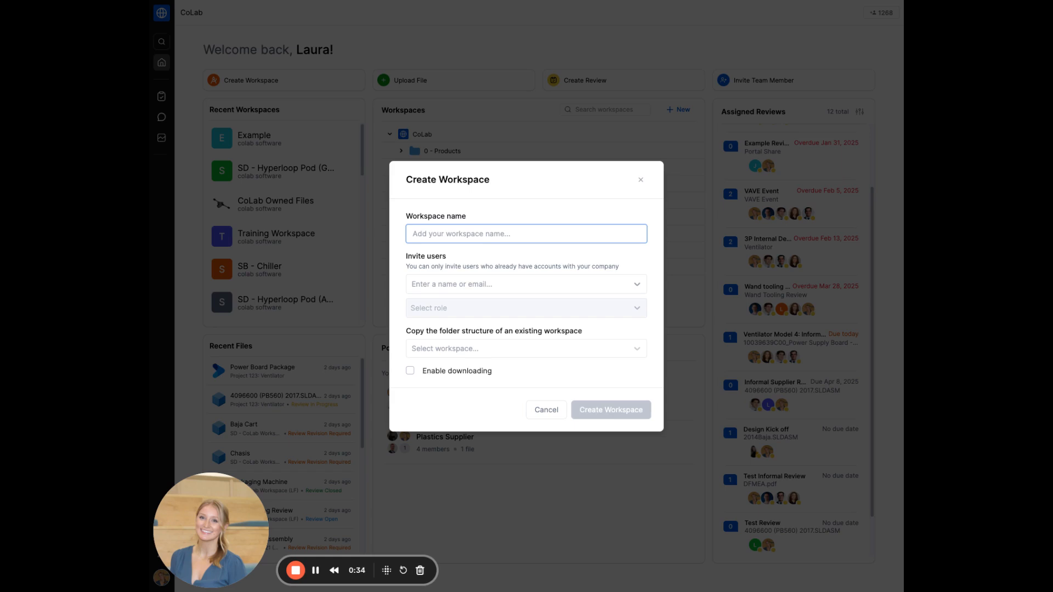
text(Ventilator)
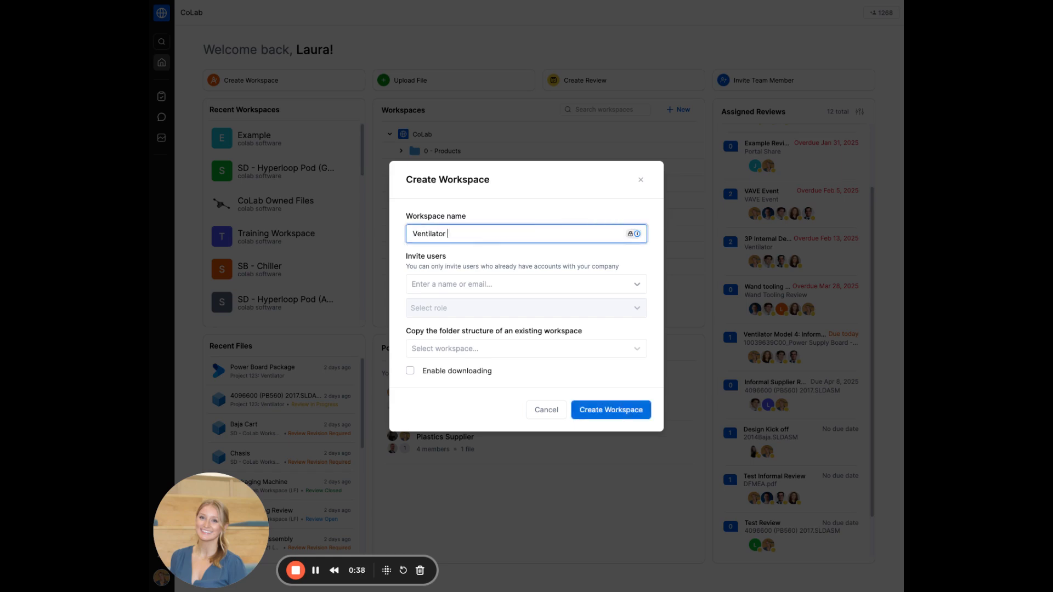
text( 123ABC)
text( Par)
key(BackSpace)
key(BackSpace)
key(BackSpace)
text(Apr)
click(546, 268)
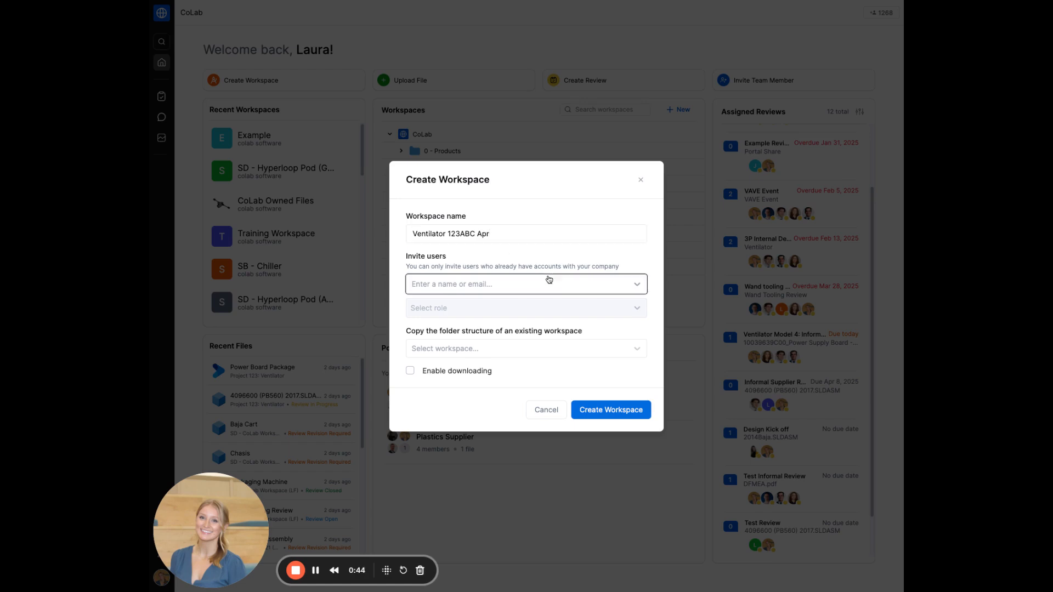
click(551, 284)
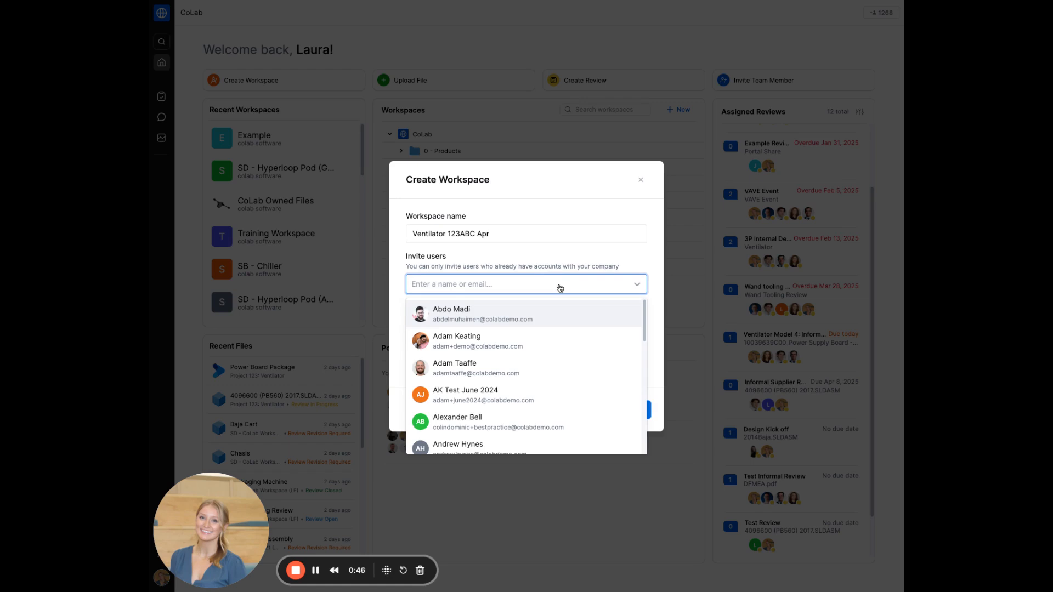
click(560, 288)
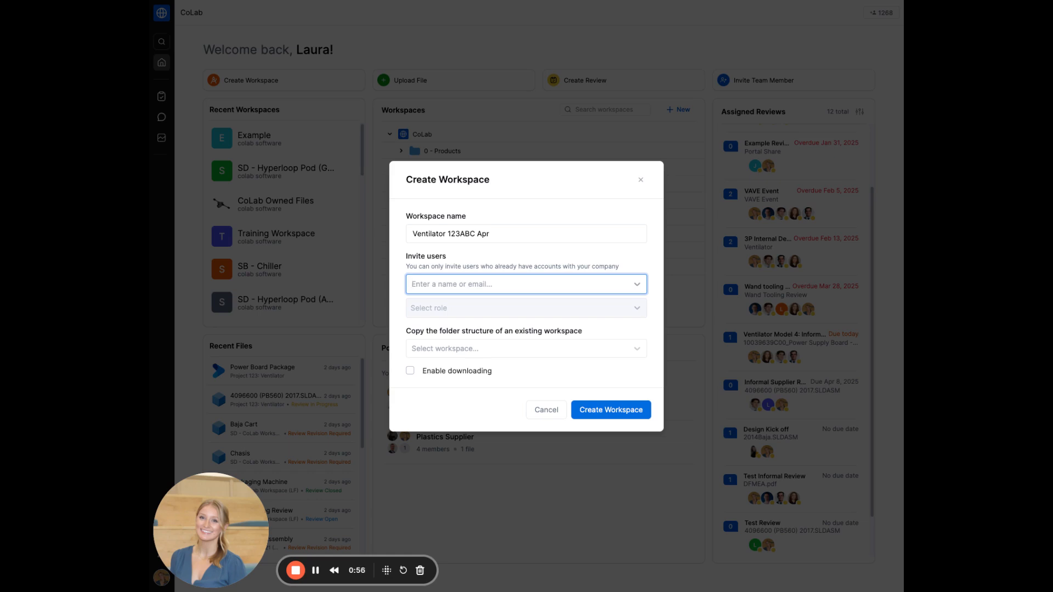
click(572, 352)
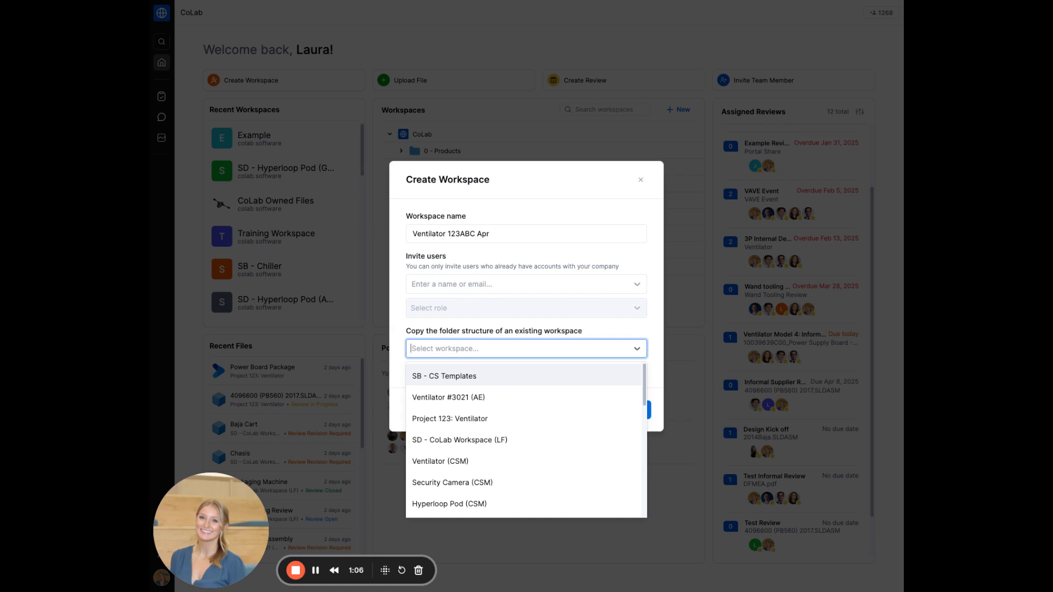
key(Escape)
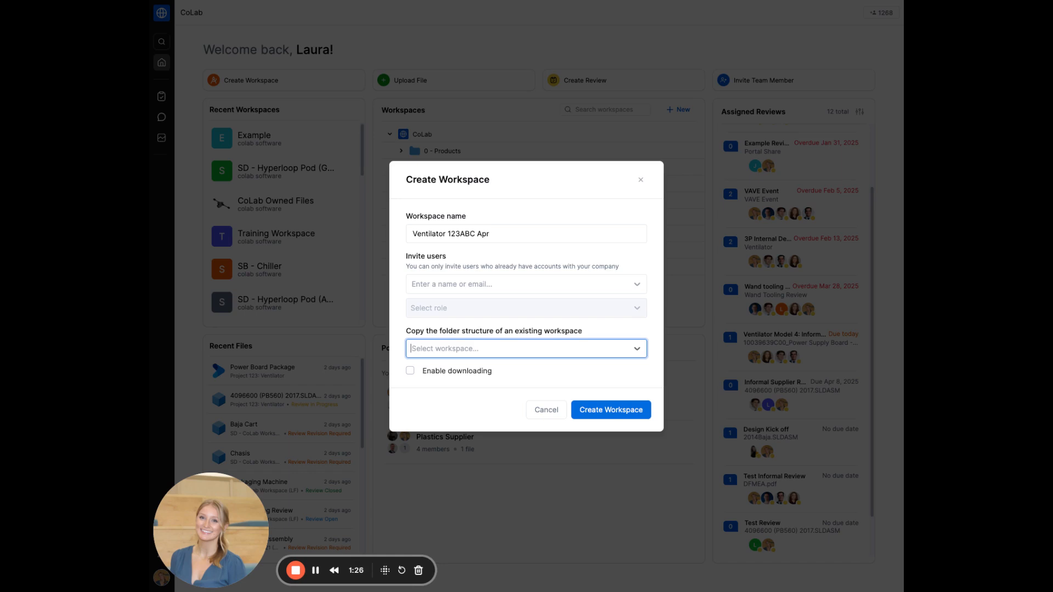
Step: Create the Ventilator 123ABC Apr workspace, then look at Drive's add-content options without choosing one
click(610, 410)
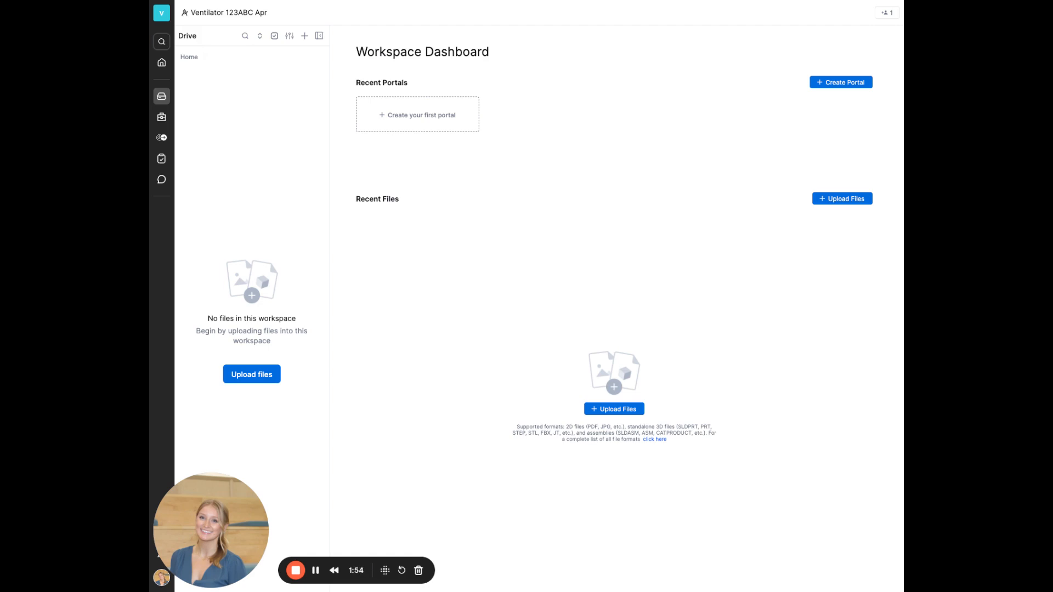
click(304, 36)
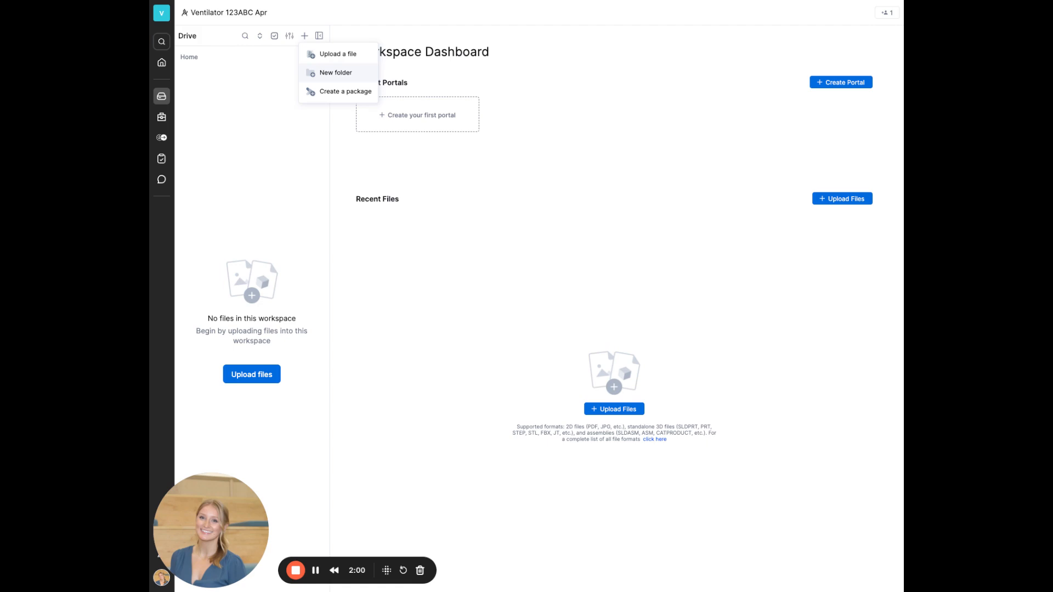
click(275, 98)
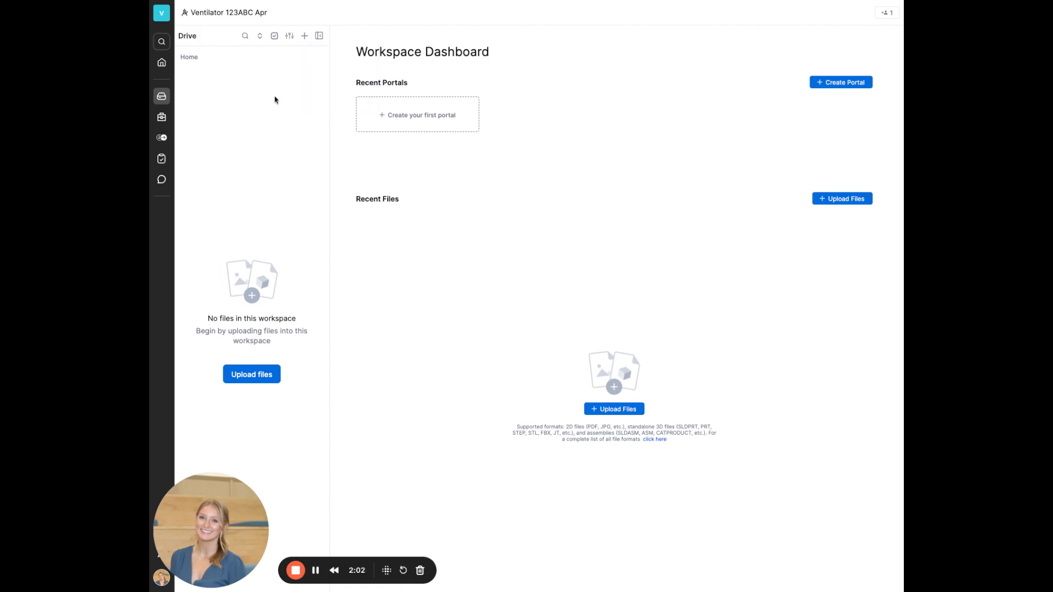
Step: Go back to the home page and reopen Ventilator 123ABC Apr from Recent Workspaces
click(162, 64)
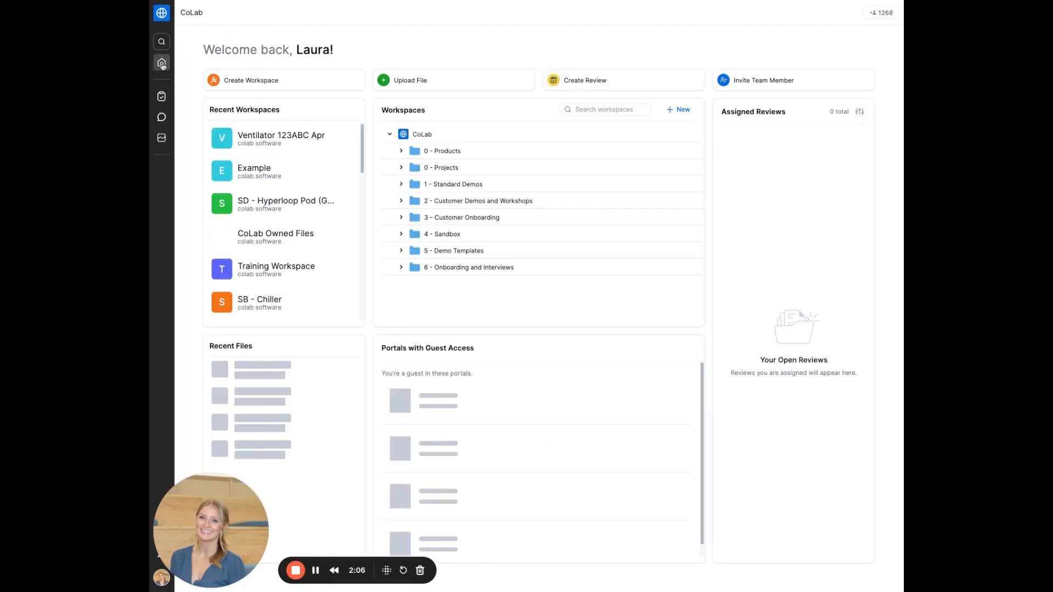
mouse_move(164, 63)
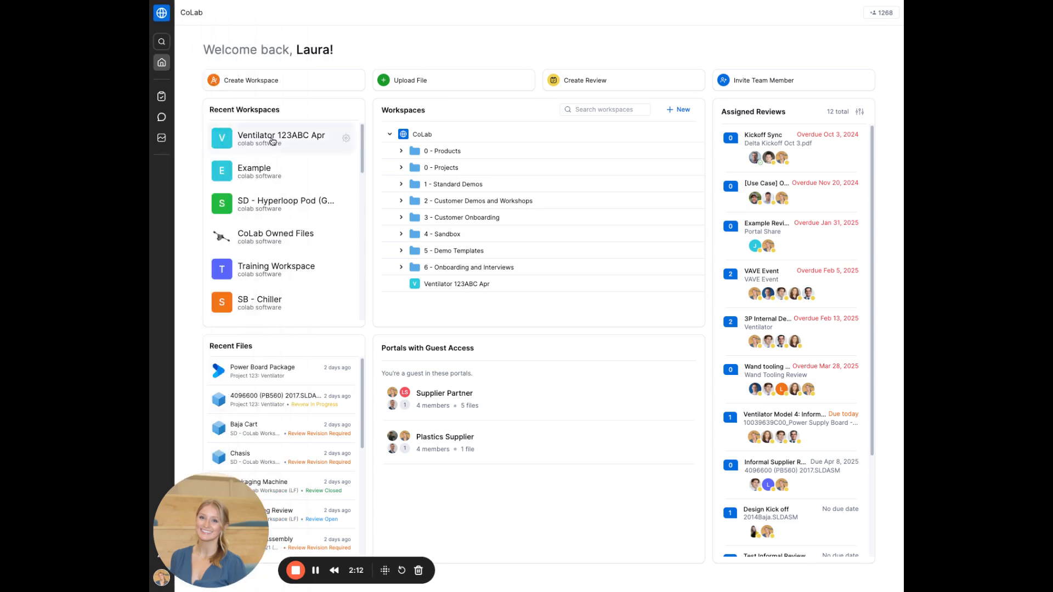
click(273, 141)
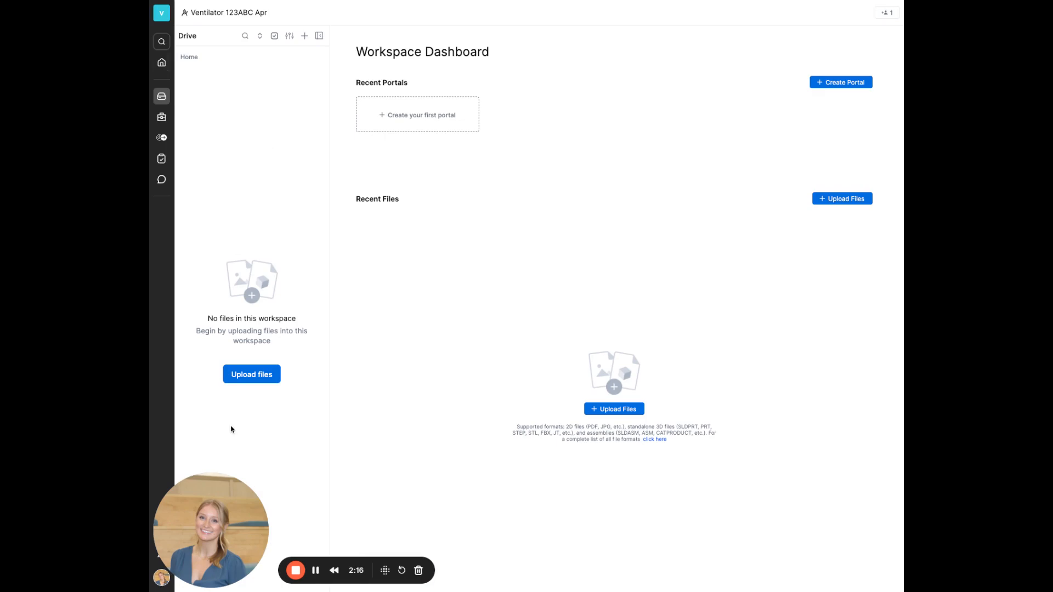
Step: Queue the assembly folder for upload with parent 4096600 (PB560) 2017.SLDASM and 174 reference files
click(257, 377)
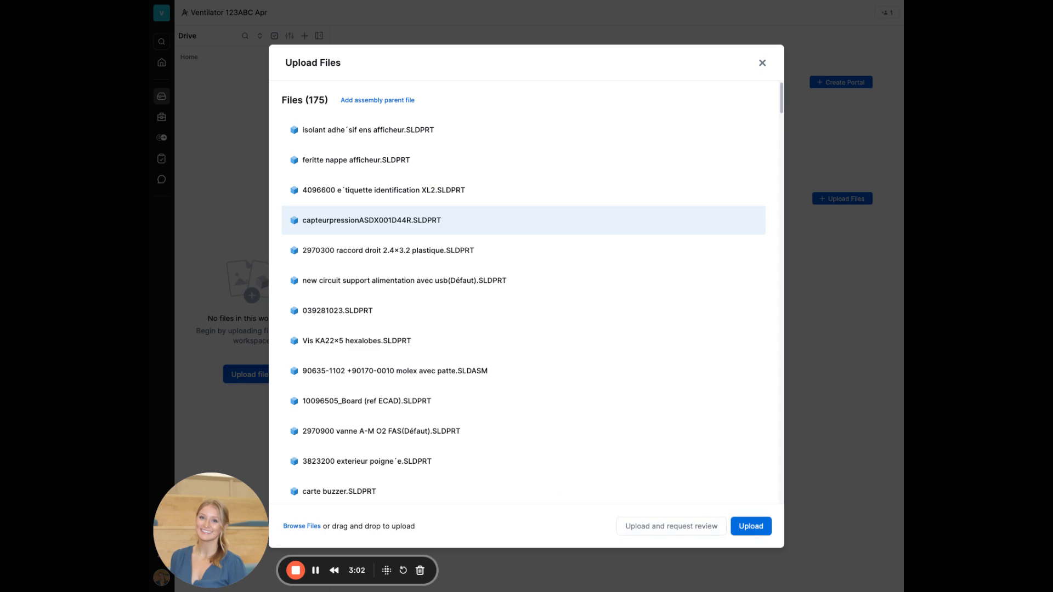
scroll(524, 224, down, 19)
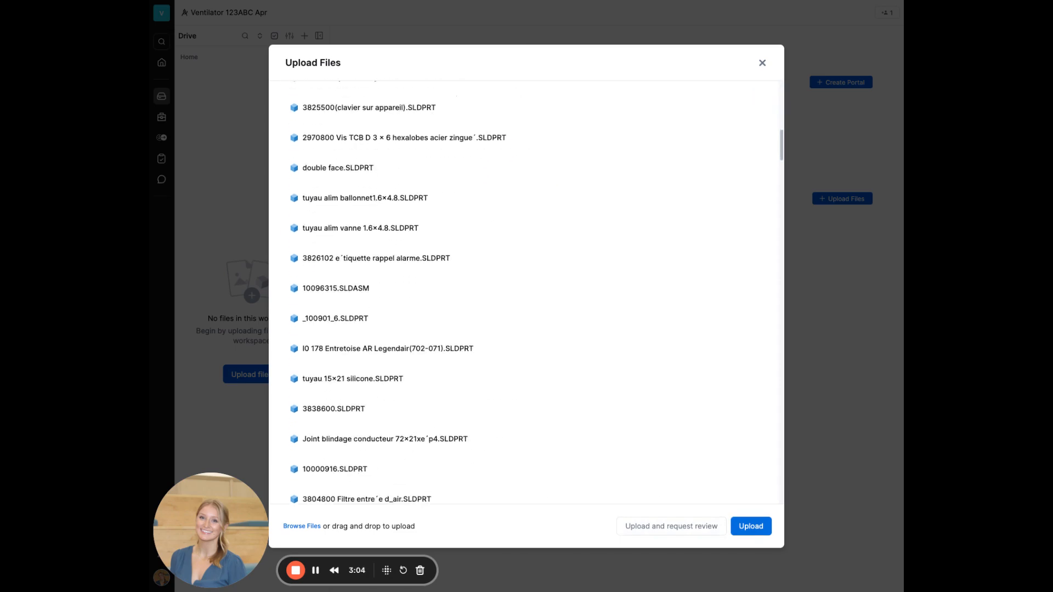
scroll(524, 225, up, 19)
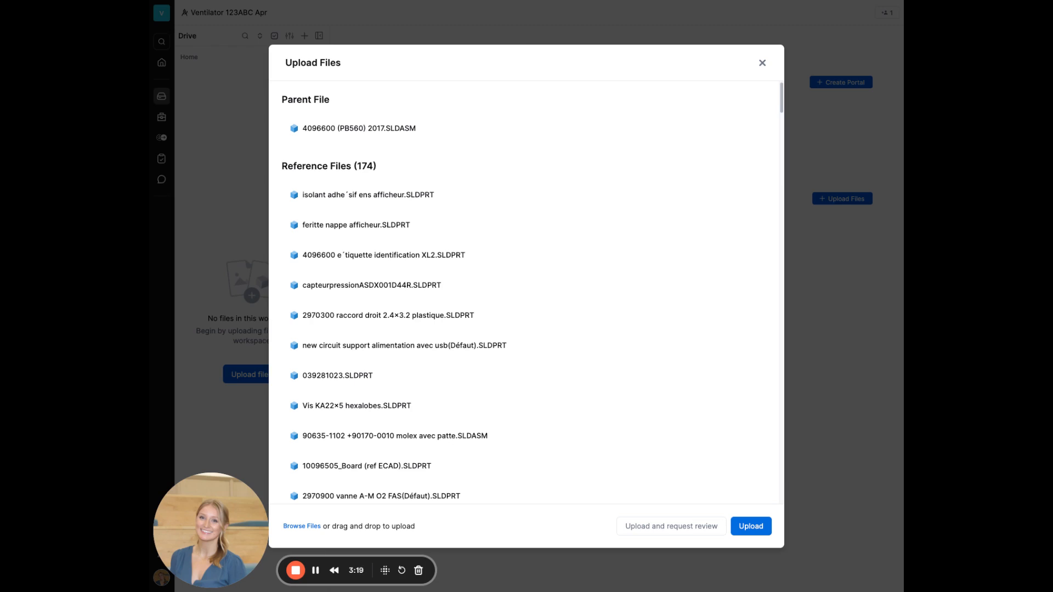
click(752, 132)
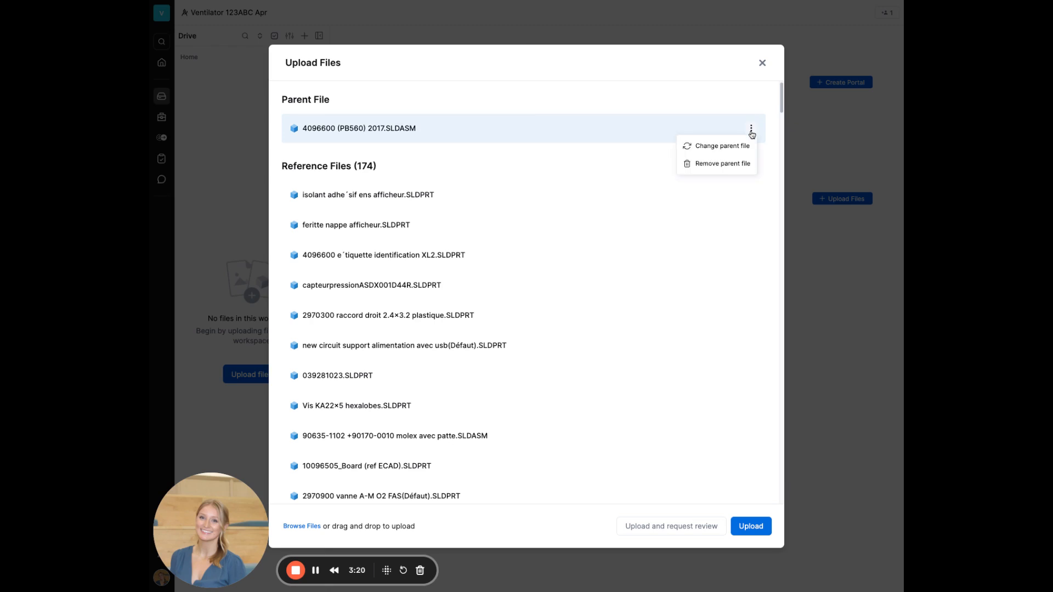
click(722, 117)
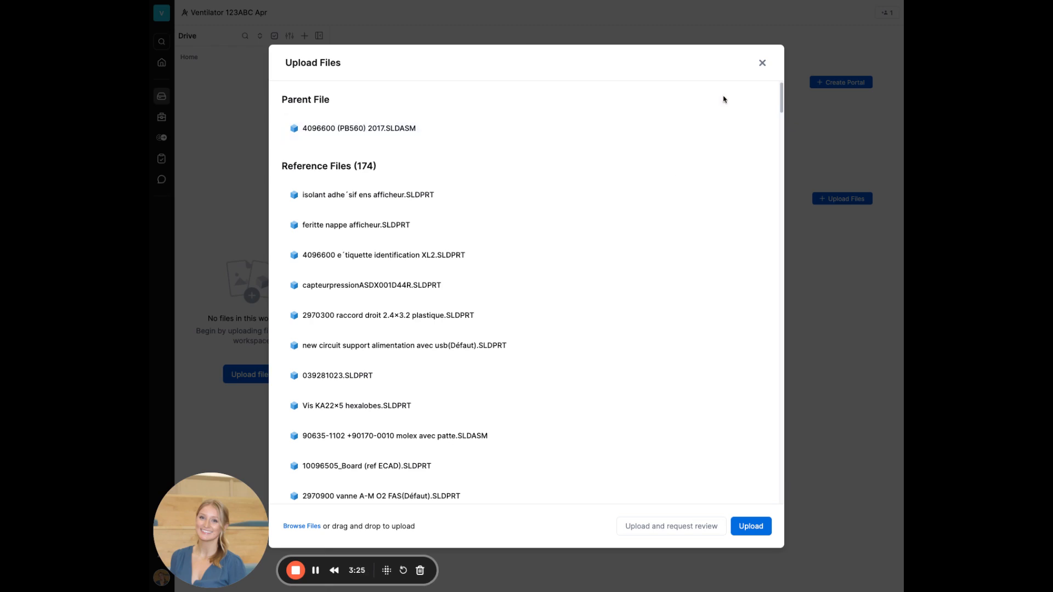
Step: Upload the 4096600 (PB560) 2017 assembly with its 174 reference files
click(756, 531)
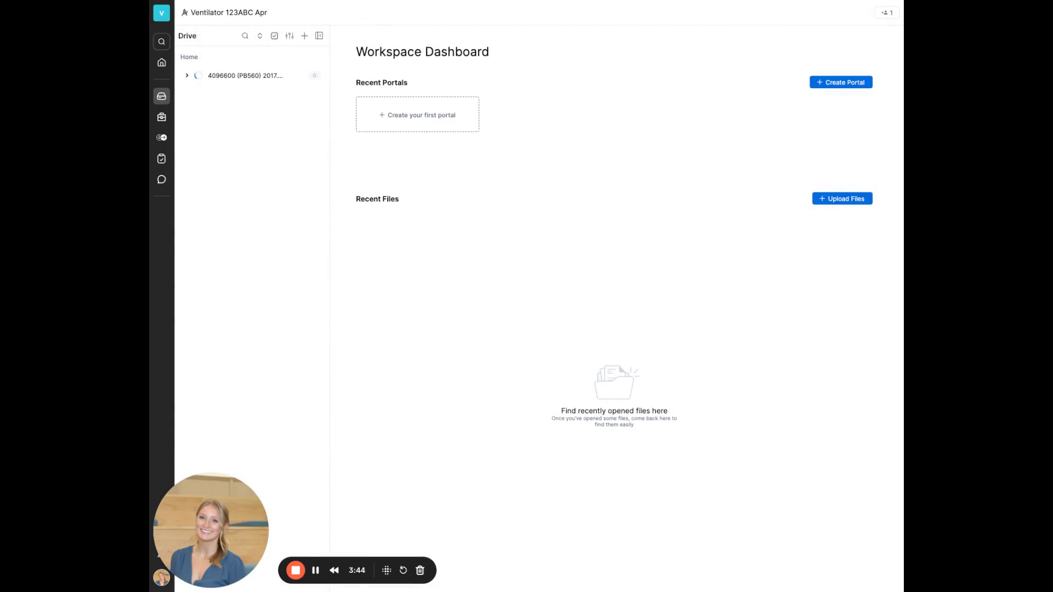
Step: Upload BillOfMaterials.pdf and VentilatorRequirements.pdf to the workspace Drive
click(305, 37)
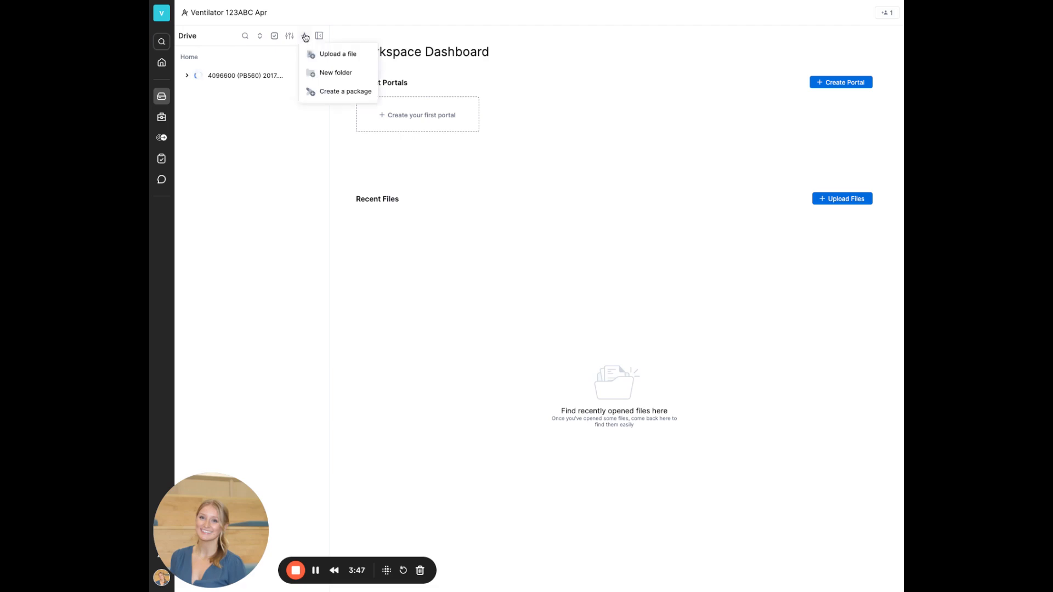
click(329, 53)
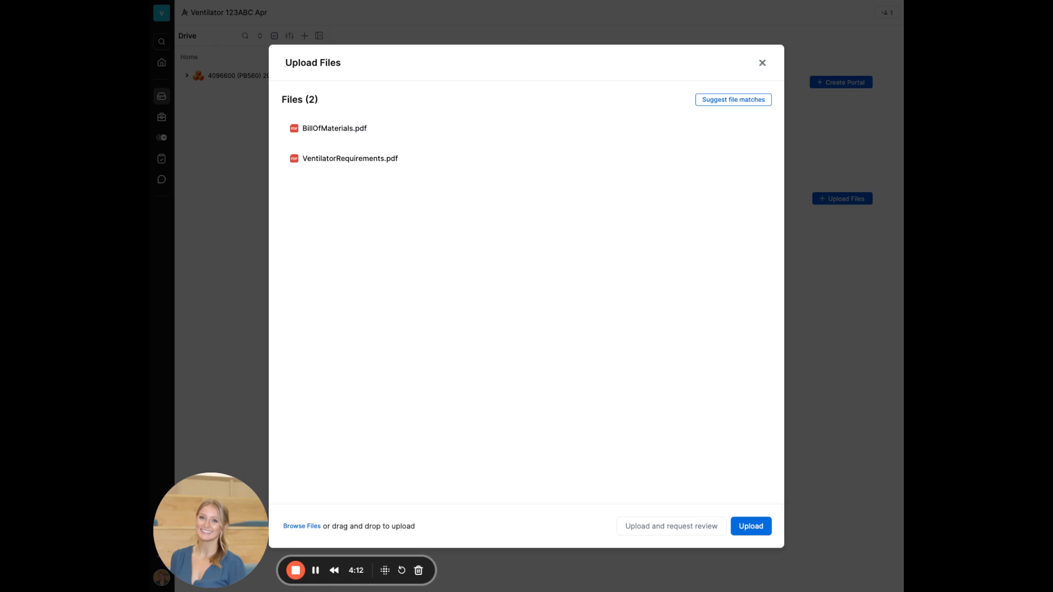
click(763, 527)
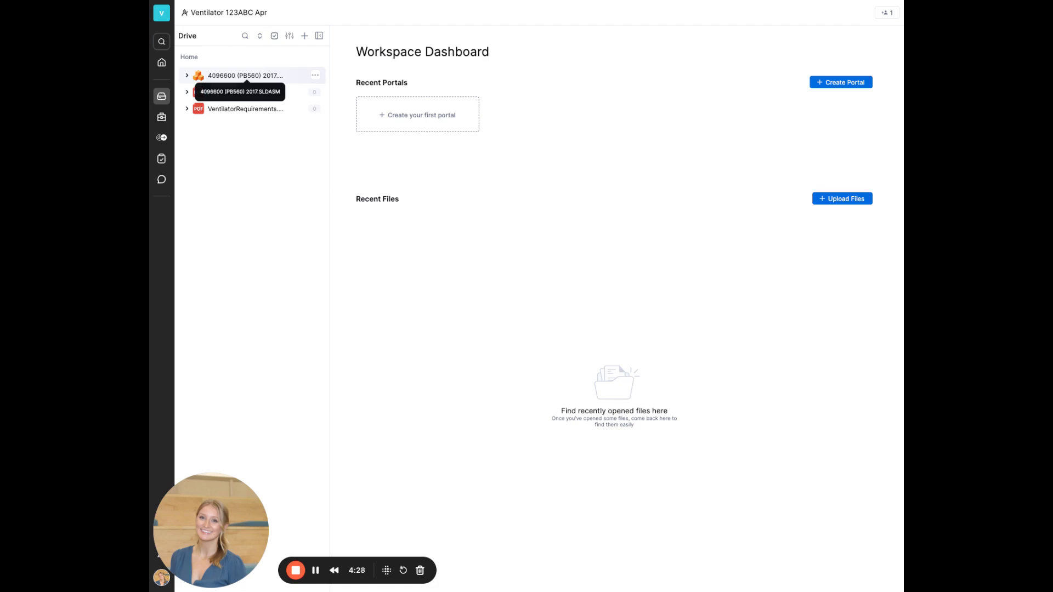
Step: Open 4096600 (PB560) 2017.SLDASM from the Drive list in the 3D viewer
click(246, 76)
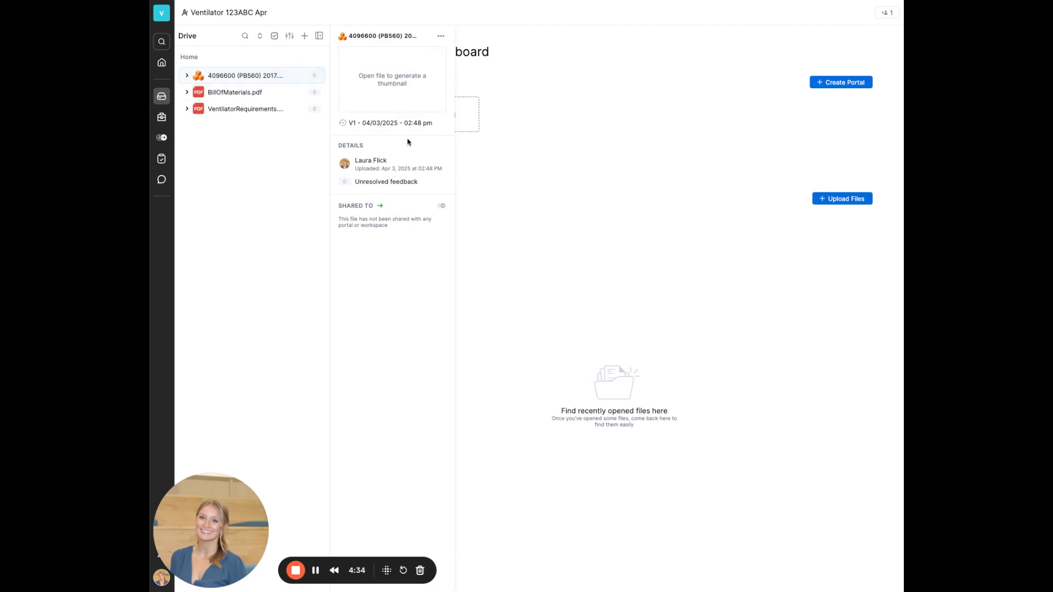
double_click(260, 80)
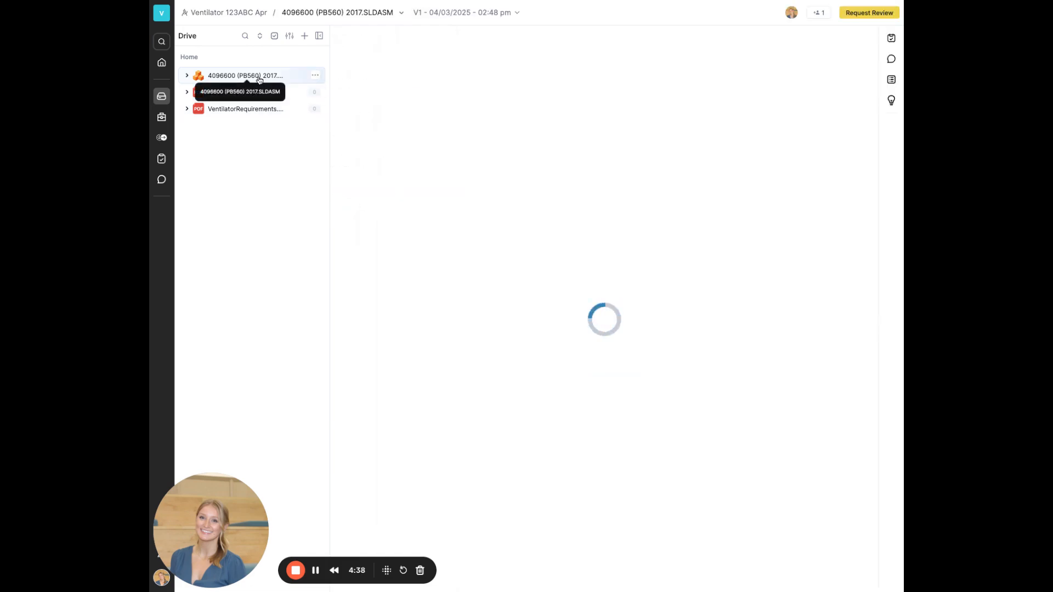